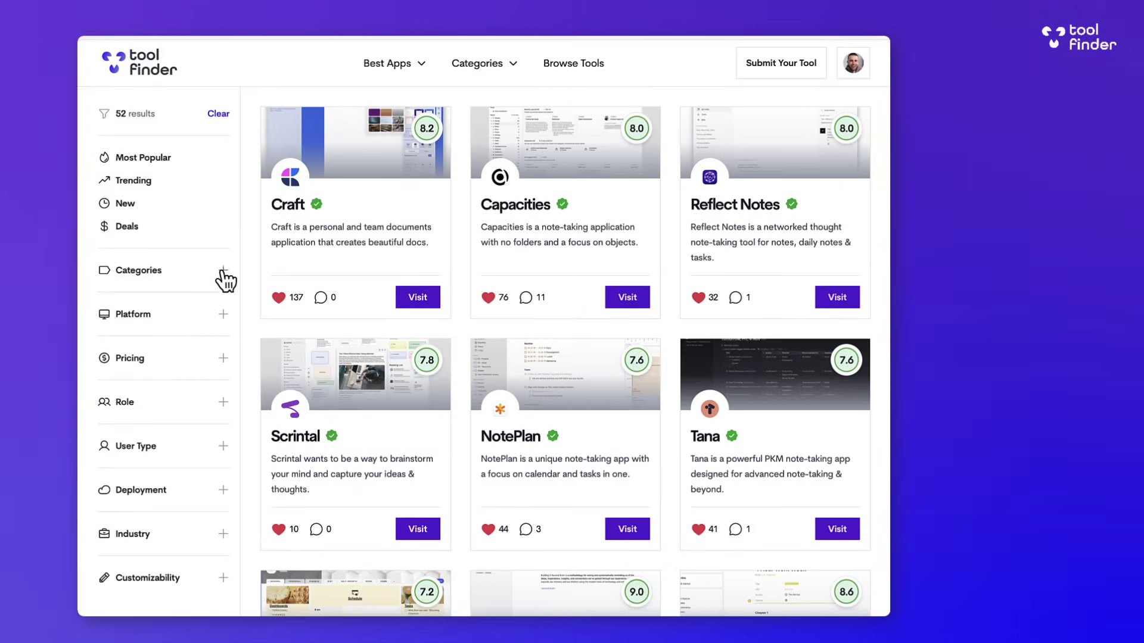
Filter the note-taking apps to iOS, then open and scroll through Obsidian's review page
left_click(223, 314)
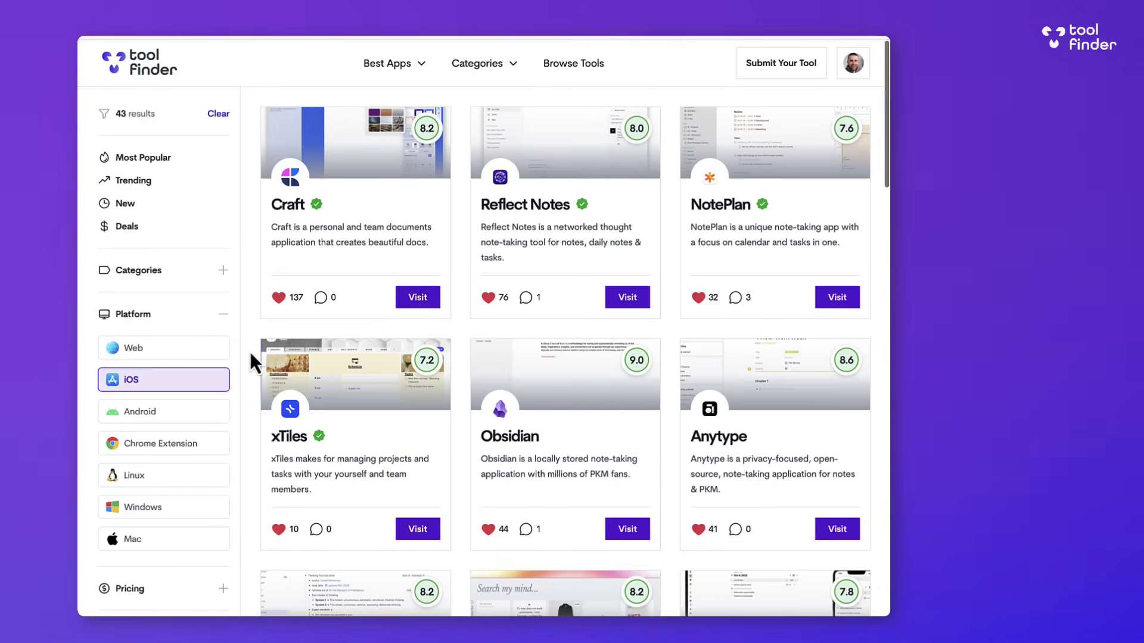
left_click(207, 391)
left_click(567, 412)
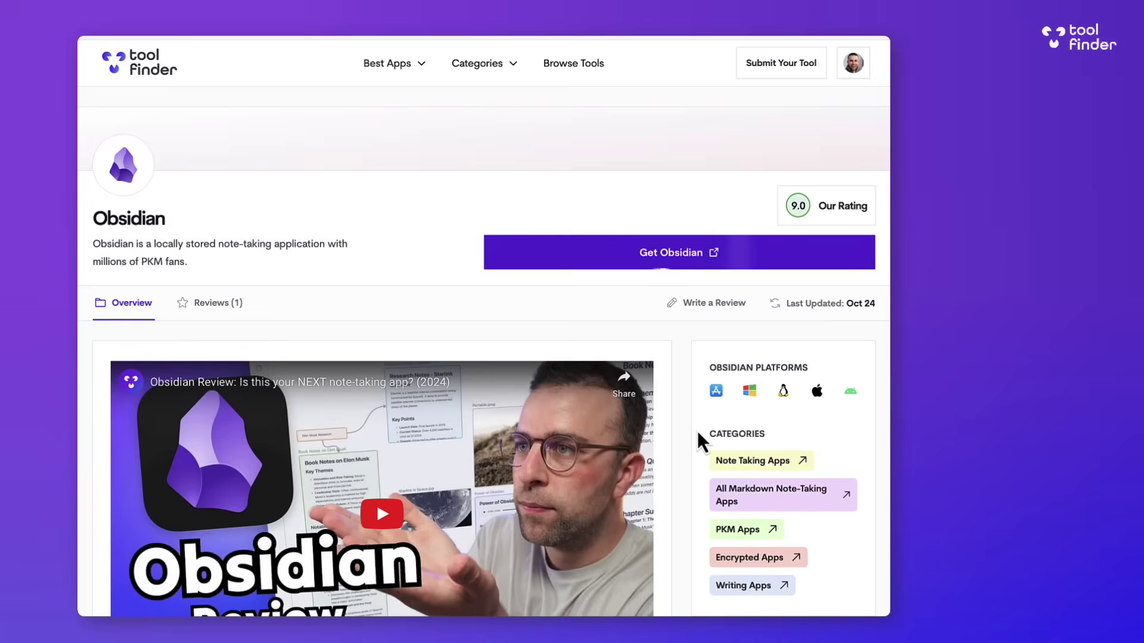
scroll(698, 431, "down", 10)
scroll(697, 431, "down", 7)
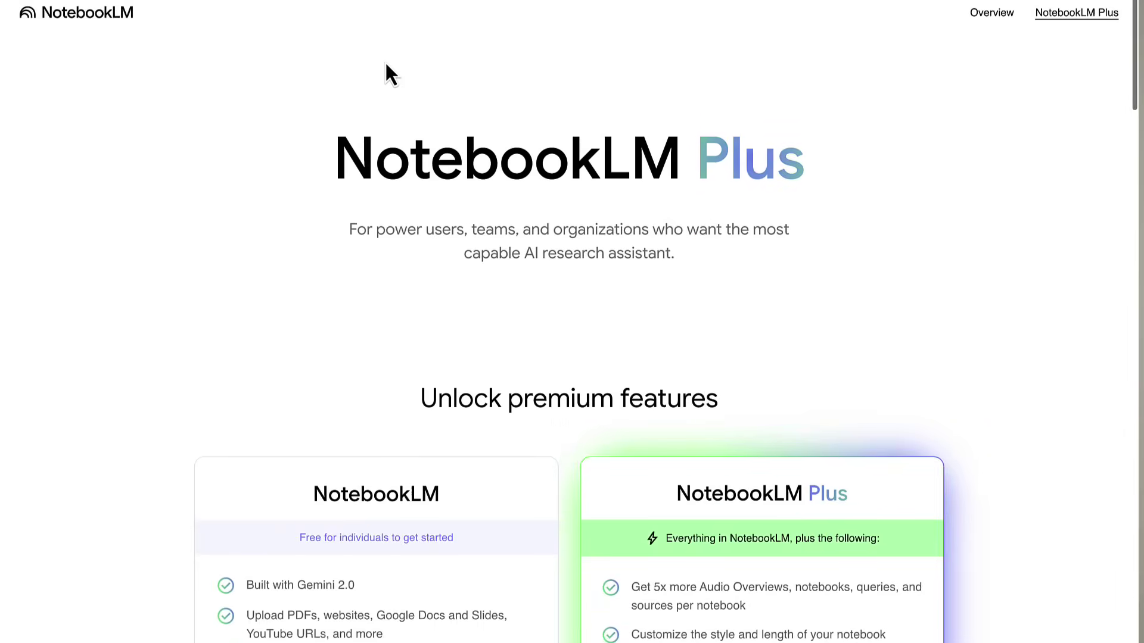
Scroll the NotebookLM Plus page down to the free vs. Plus comparison cards
scroll(385, 60, "down", 4)
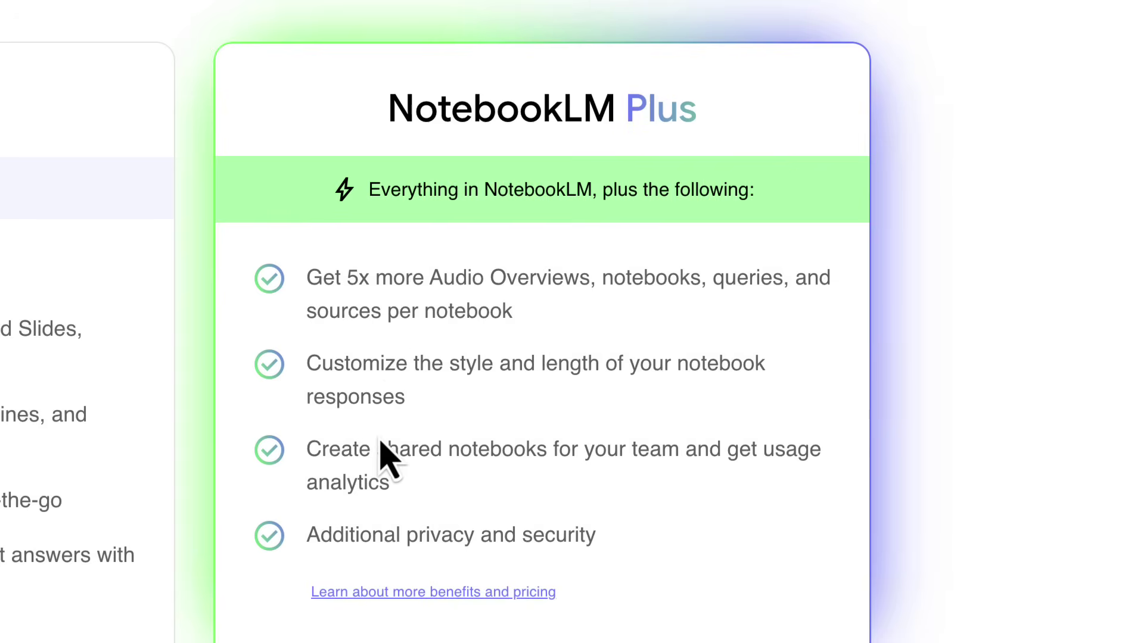
Scroll past the Plus page's Sharing and Analytics feature cards
scroll(393, 520, "down", 2)
scroll(395, 520, "down", 4)
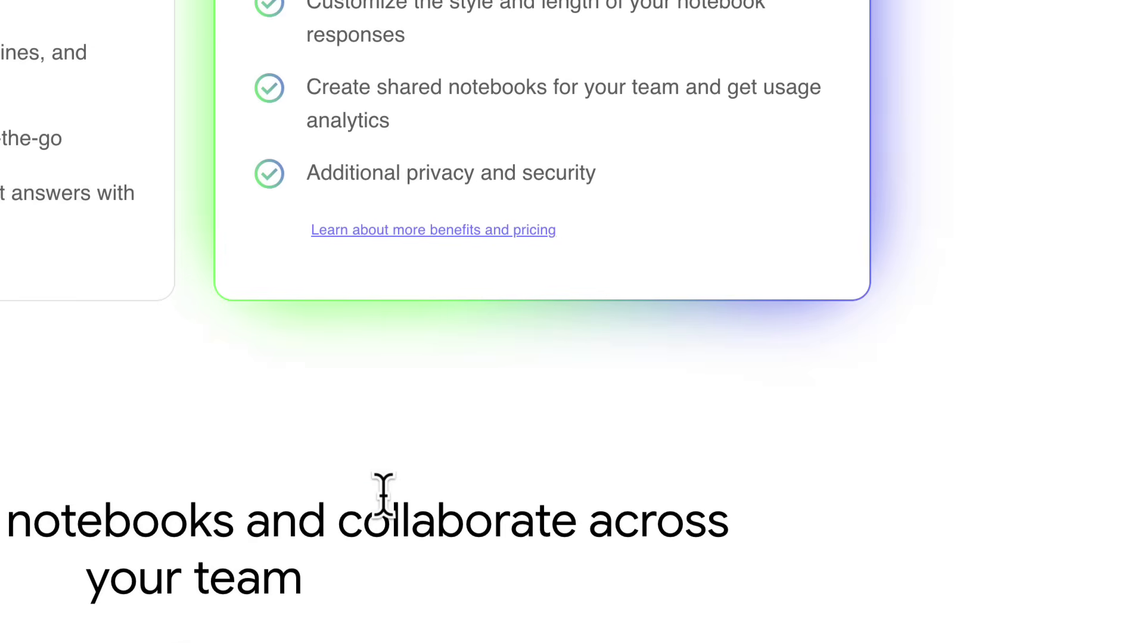
scroll(383, 494, "down", 8)
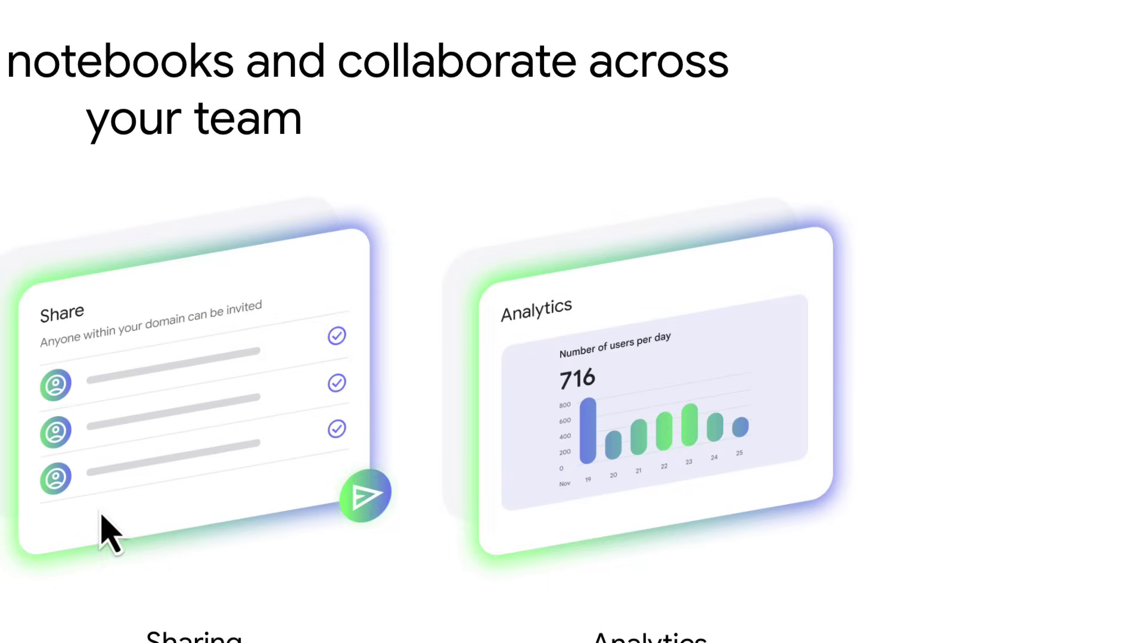
scroll(517, 416, "down", 5)
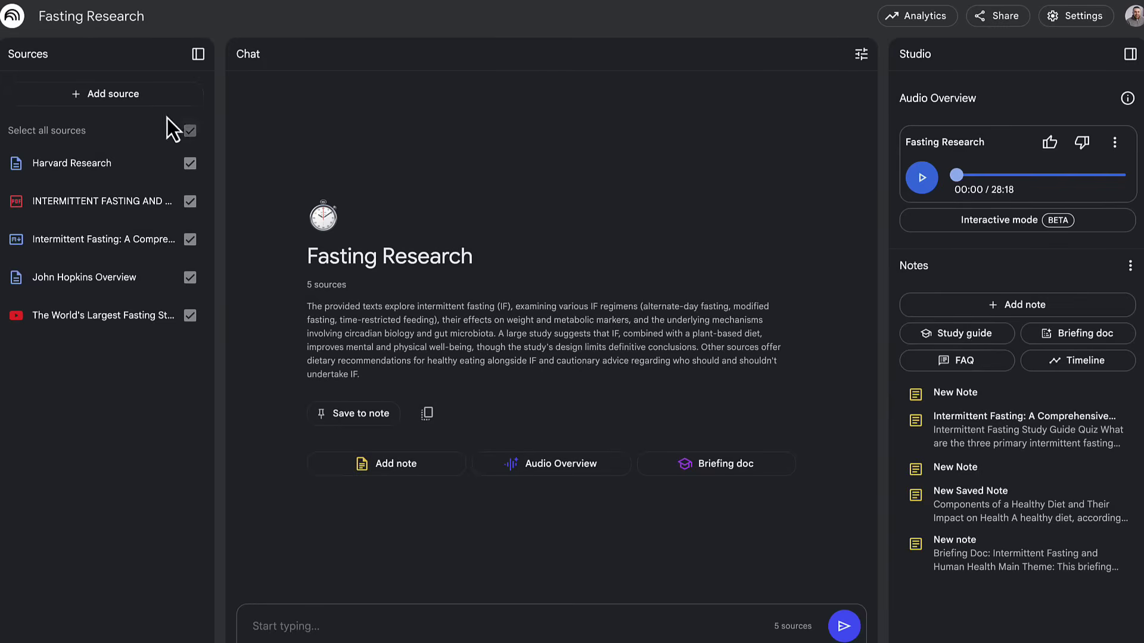
Dismiss the Add source dialog, save the Fasting Research summary to notes, and add a blank New Note
left_click(154, 100)
left_click(138, 244)
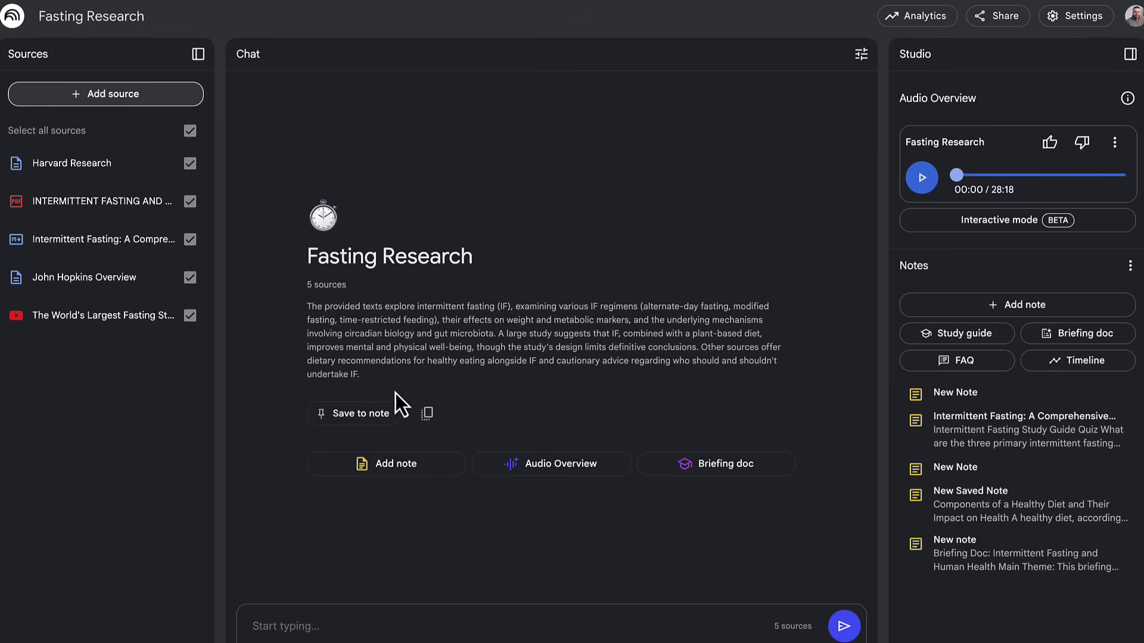
left_click(371, 419)
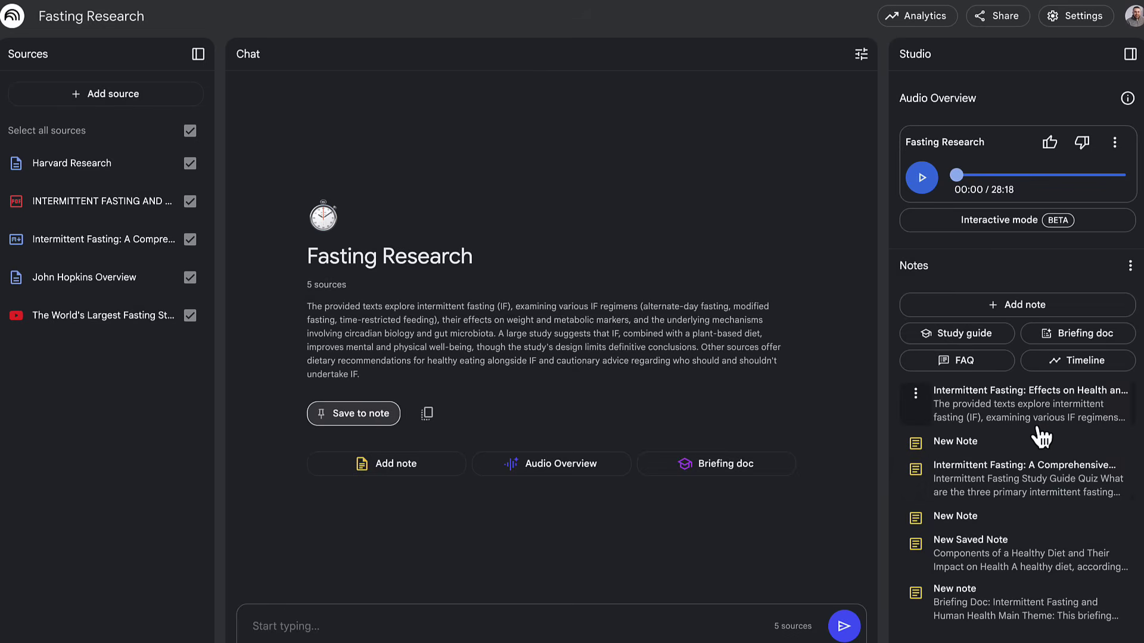
left_click(1028, 305)
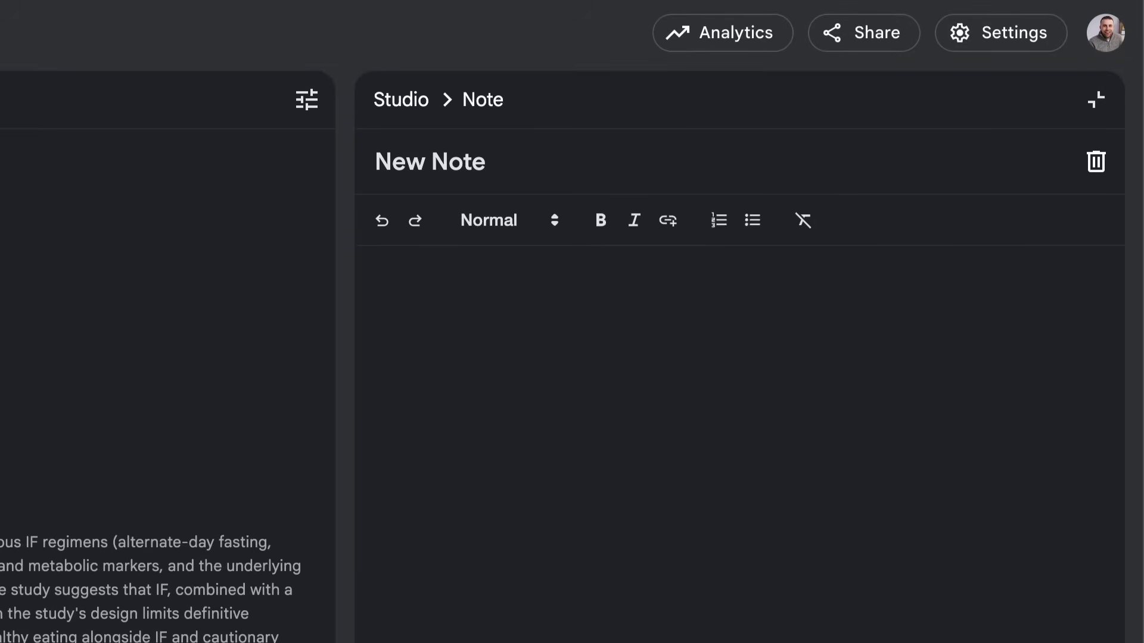
Close the blank note editor and scroll down the Studio notes list
left_click(1095, 100)
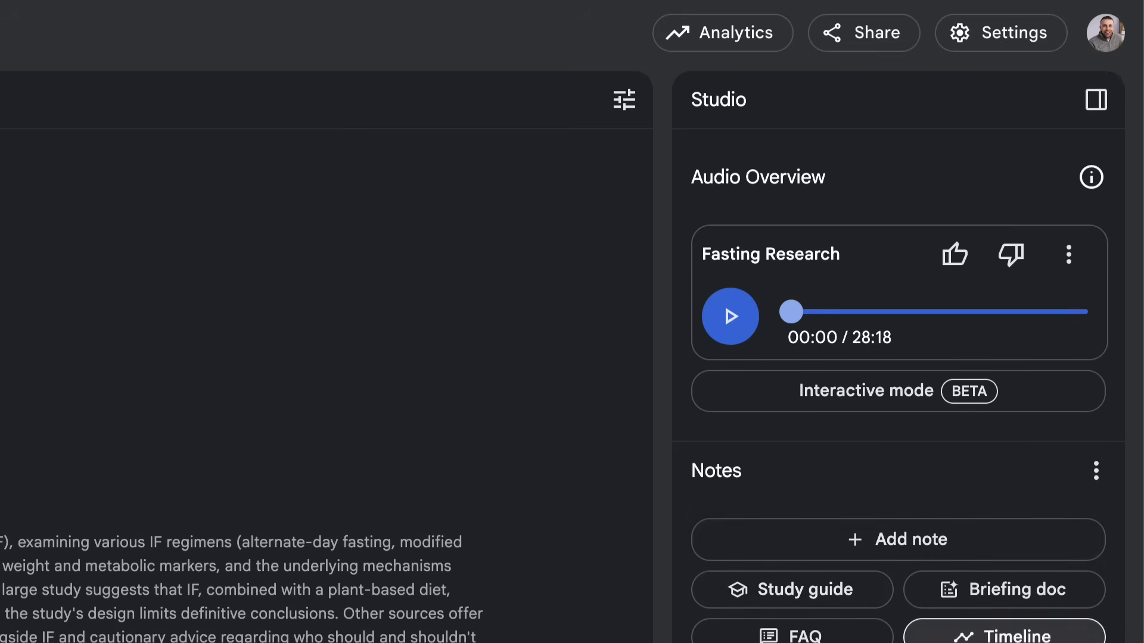
scroll(830, 620, "down", 1)
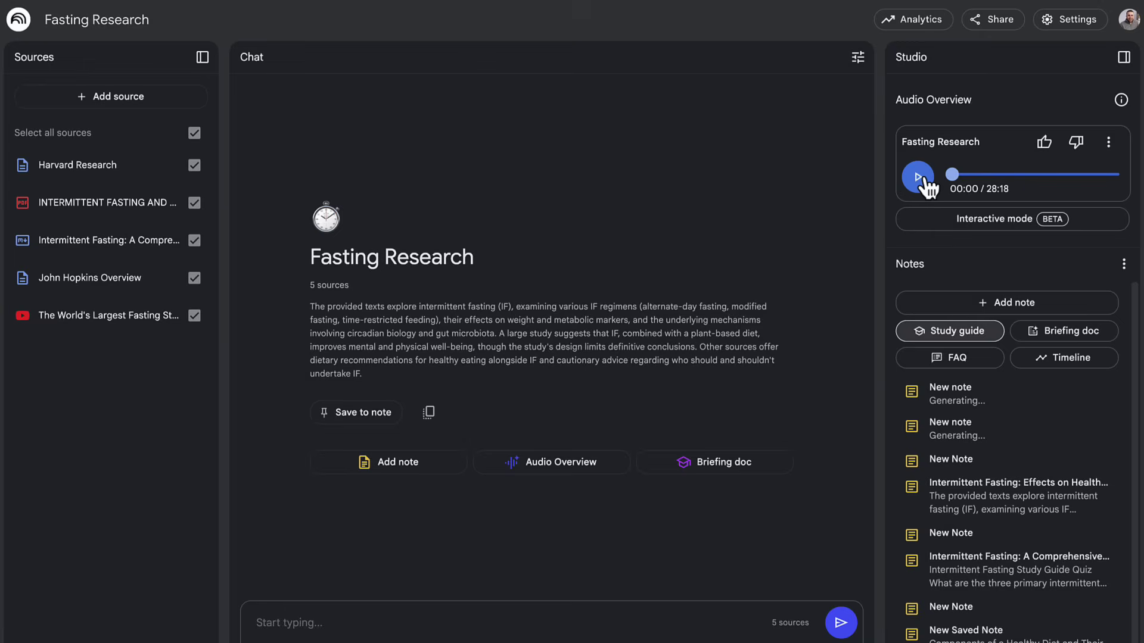
Open the Fasting Research audio overview in Interactive mode (BETA)
left_click(977, 221)
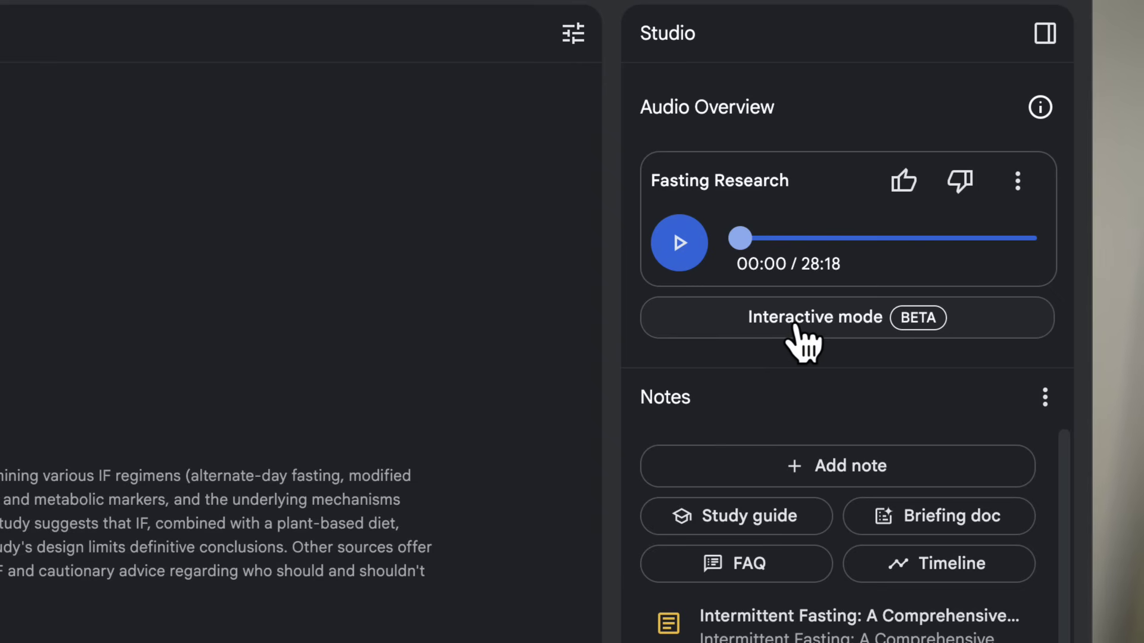
left_click(796, 326)
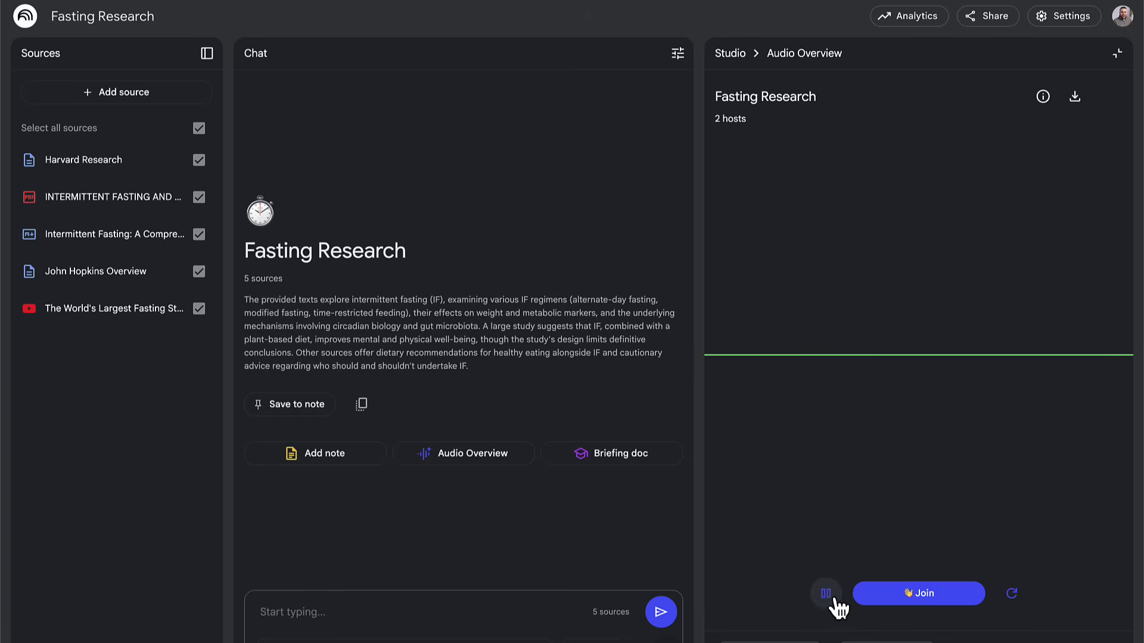
Join the two hosts' live conversation in the interactive audio overview
left_click(910, 591)
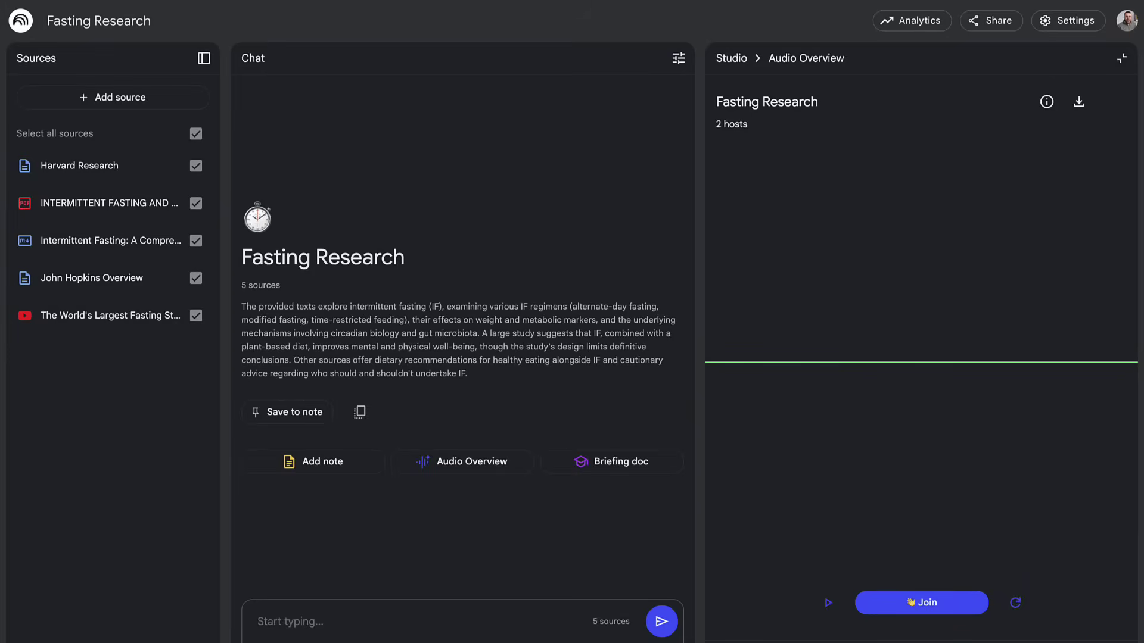
Download the audio overview as Fasting Research (1).wav, exit the expanded view, and reload the conversation
left_click(1079, 102)
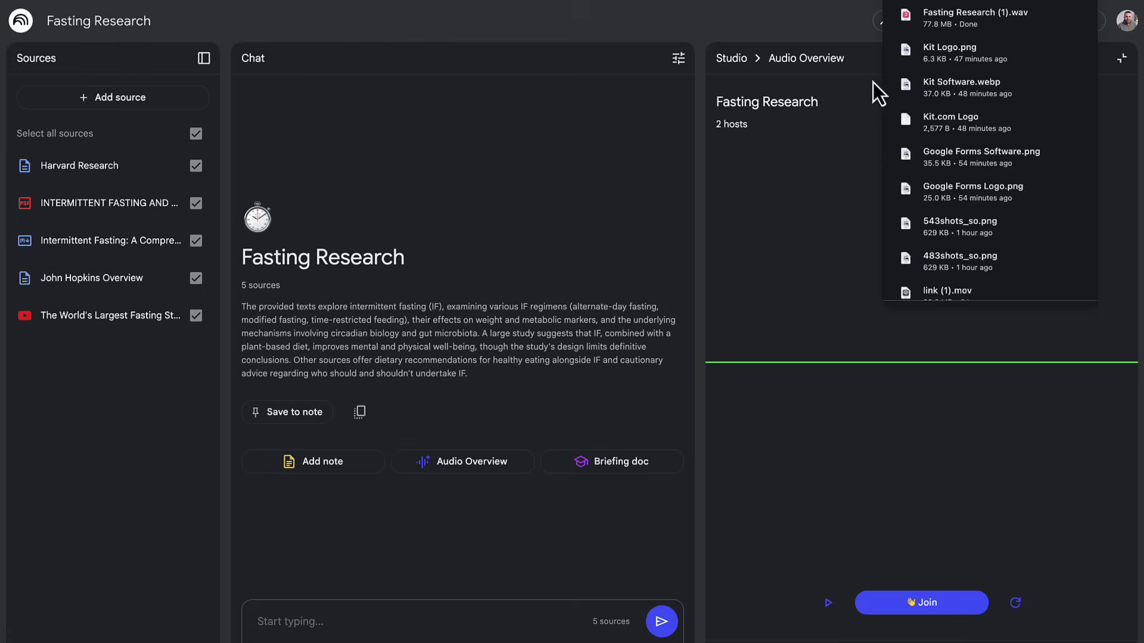
left_click(860, 115)
left_click(1121, 58)
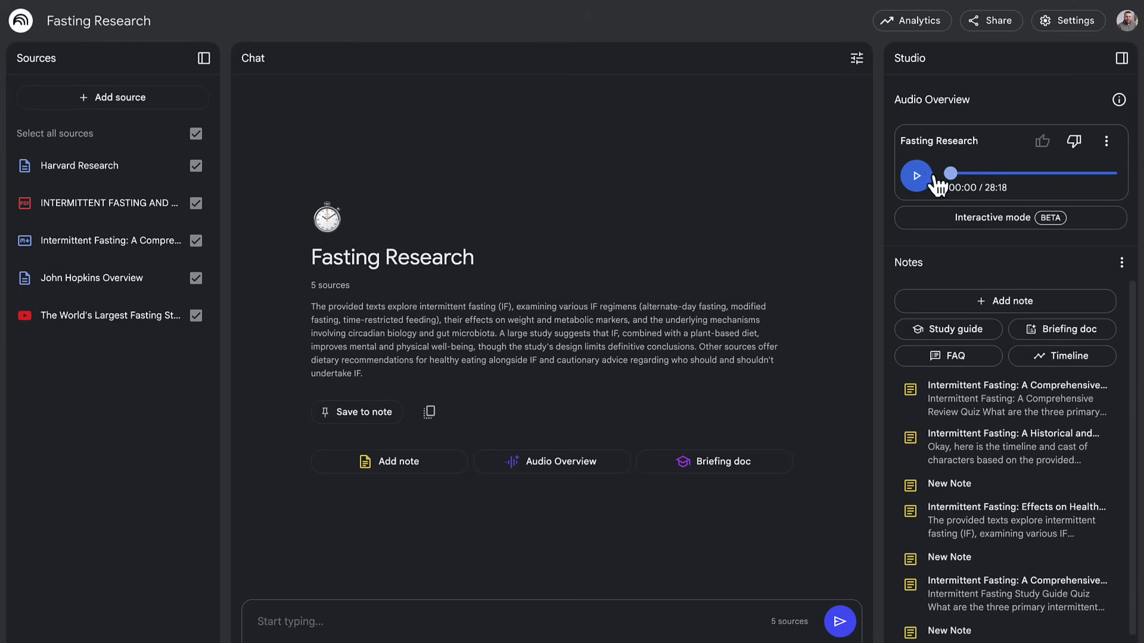
key("ctrl+r")
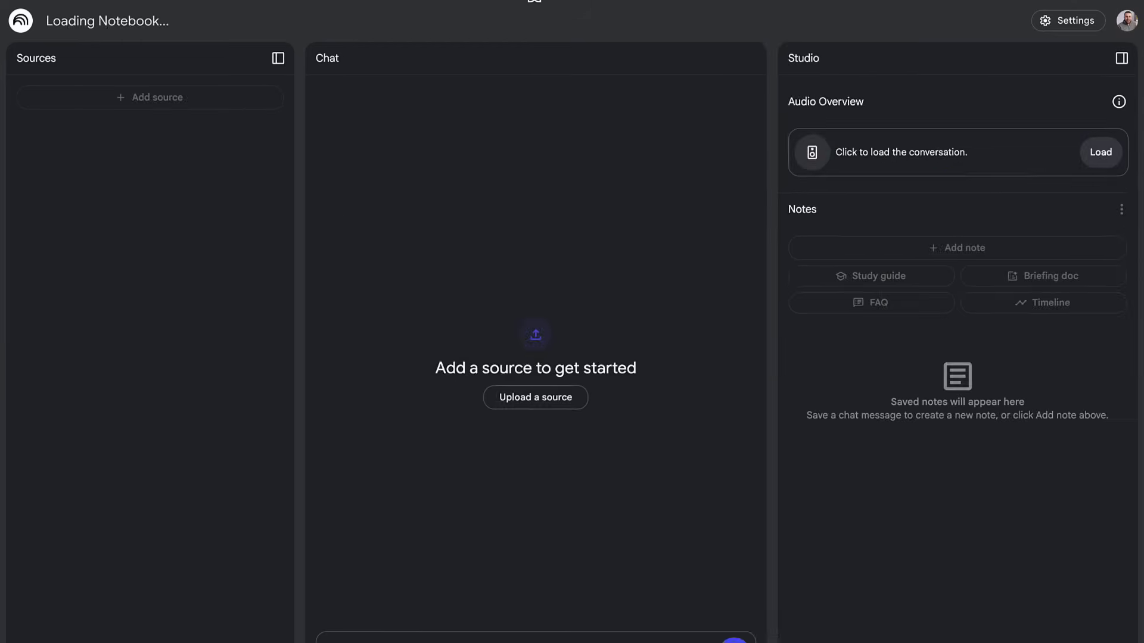
left_click(1022, 257)
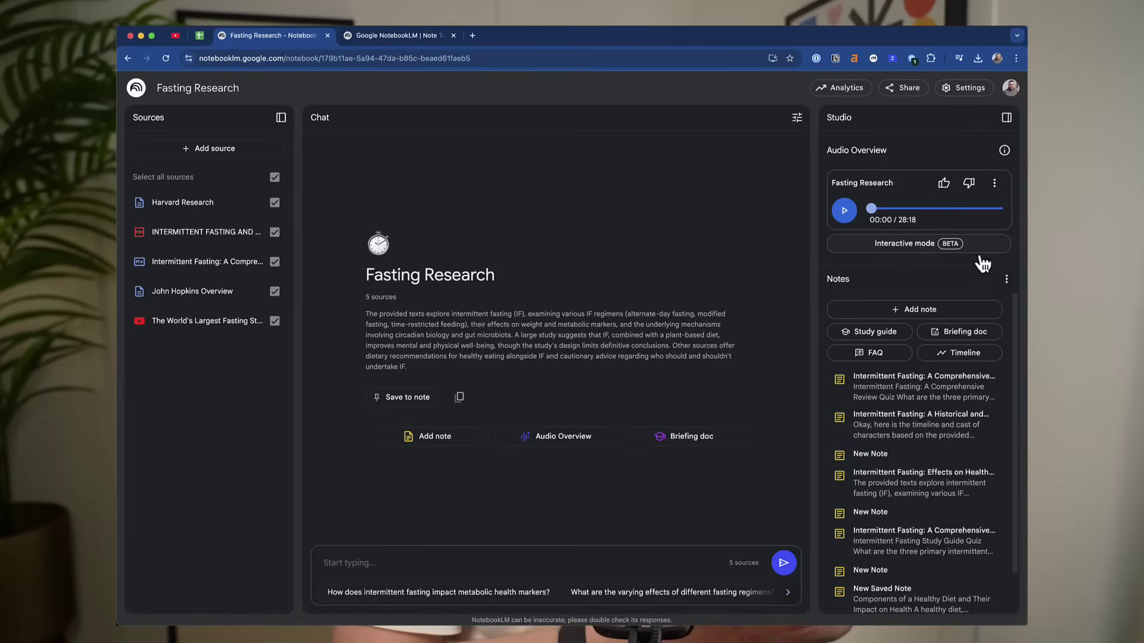
Open the notebook's Analytics, which report no analytics yet
left_click(631, 562)
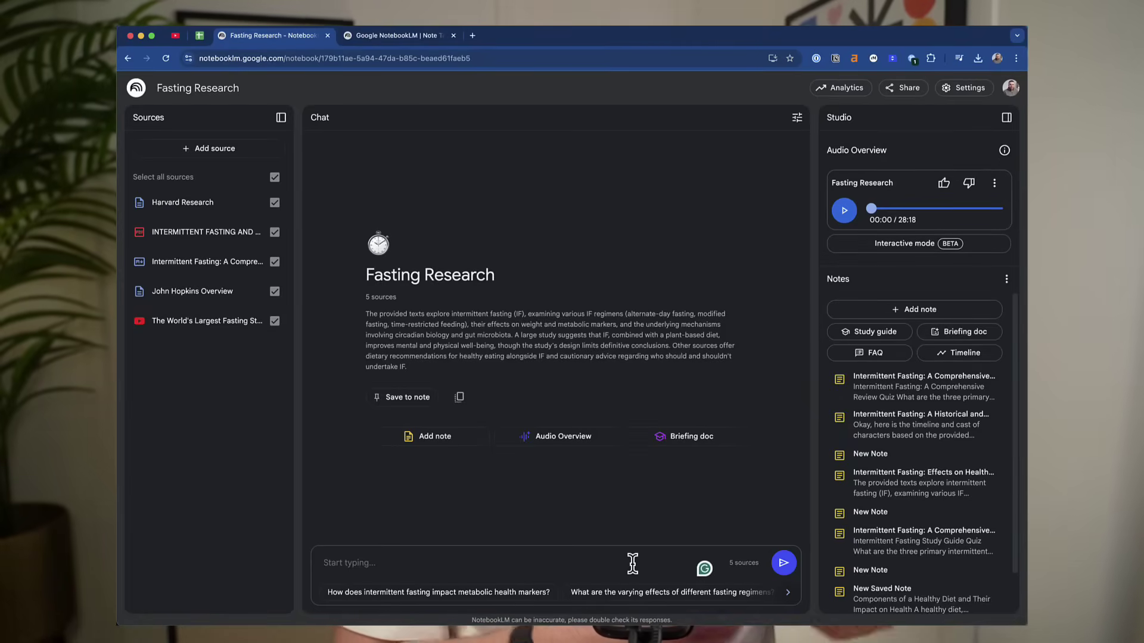
left_click(829, 92)
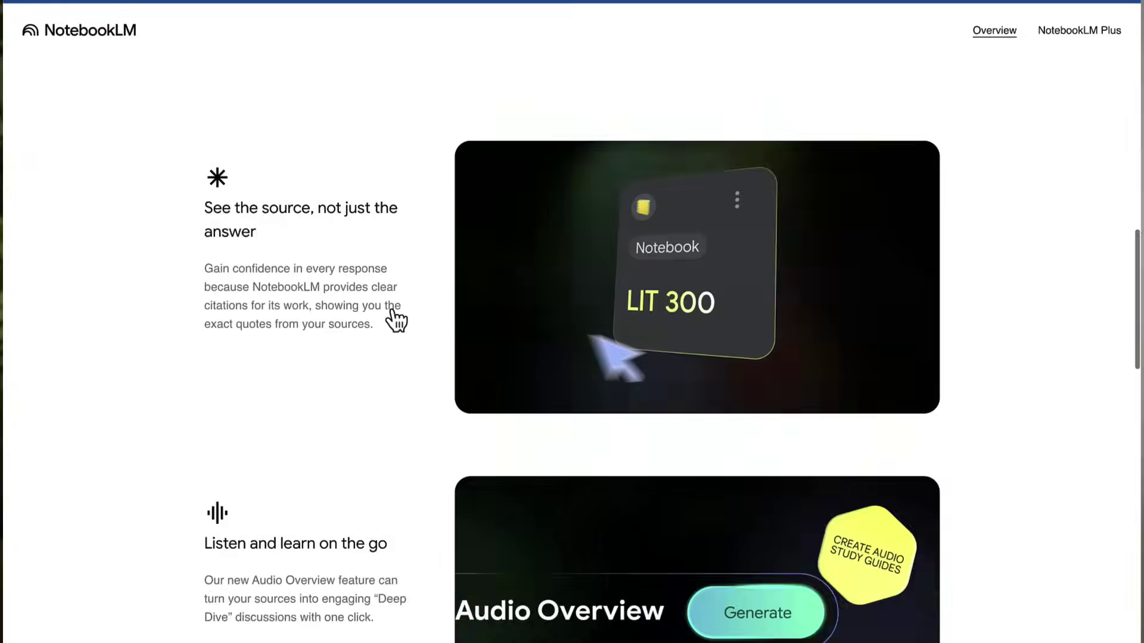
Scroll through the NotebookLM overview page's citation and Audio Overview feature sections
scroll(393, 320, "up", 18)
scroll(393, 320, "down", 18)
scroll(393, 321, "up", 12)
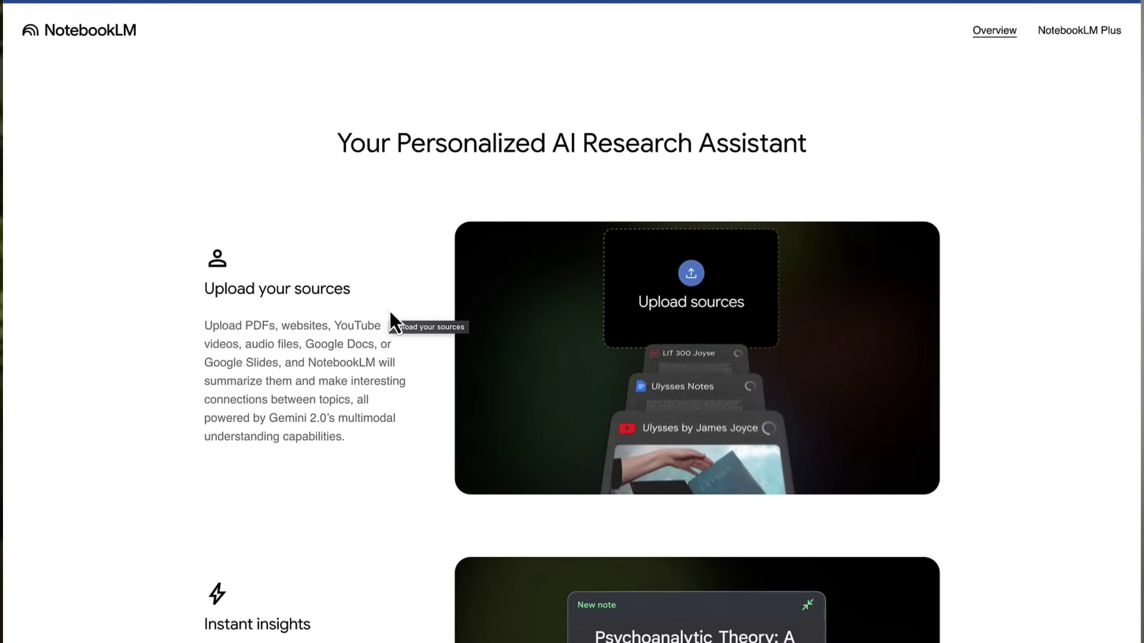
scroll(359, 444, "down", 5)
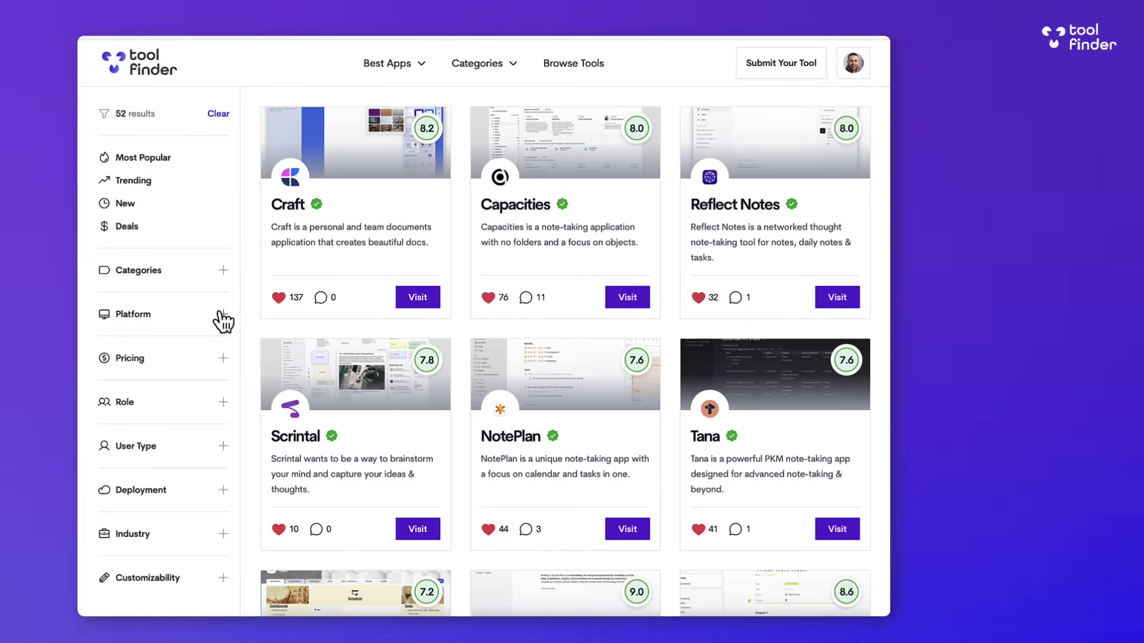
Filter the list to 43 iOS apps and view Obsidian's review, rated 9/10 Highly Recommended
left_click(224, 315)
left_click(201, 381)
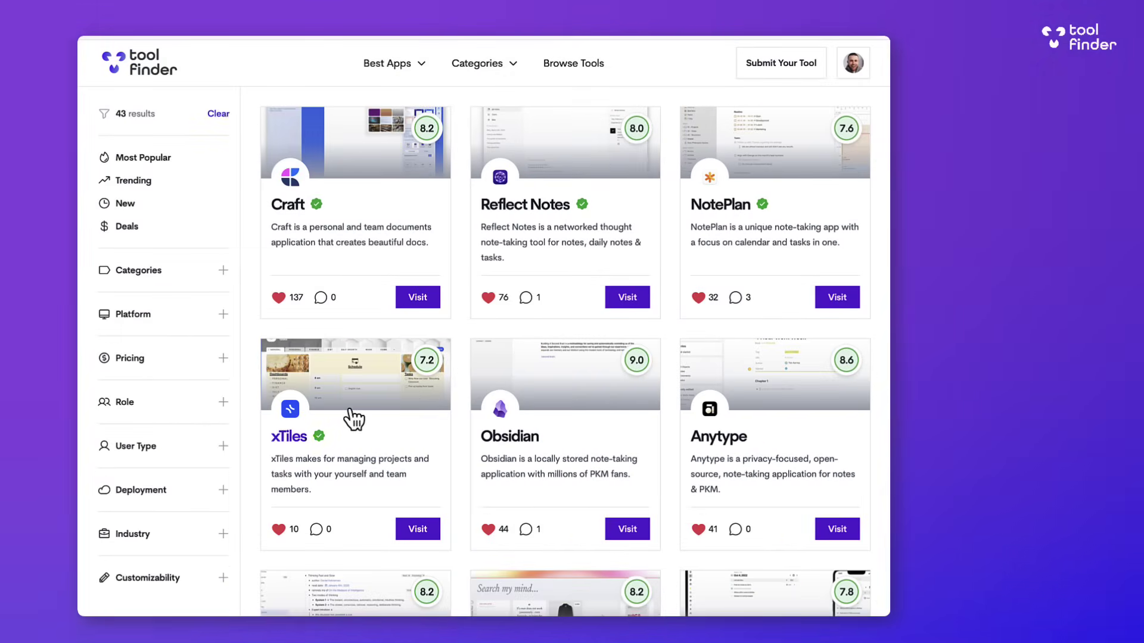
left_click(566, 417)
scroll(698, 439, "down", 10)
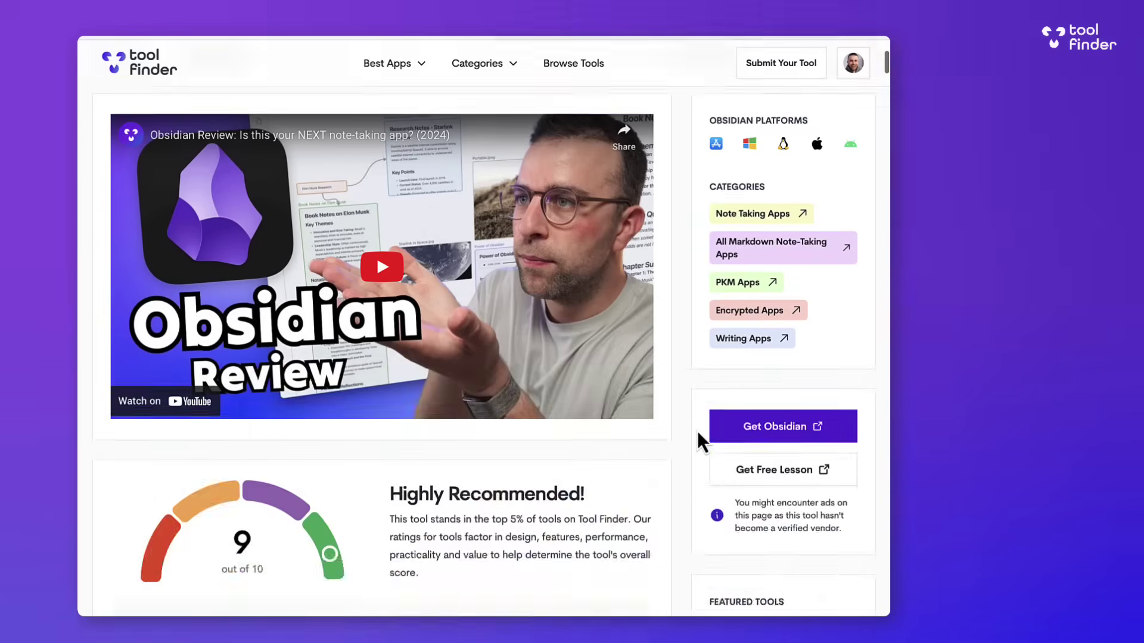